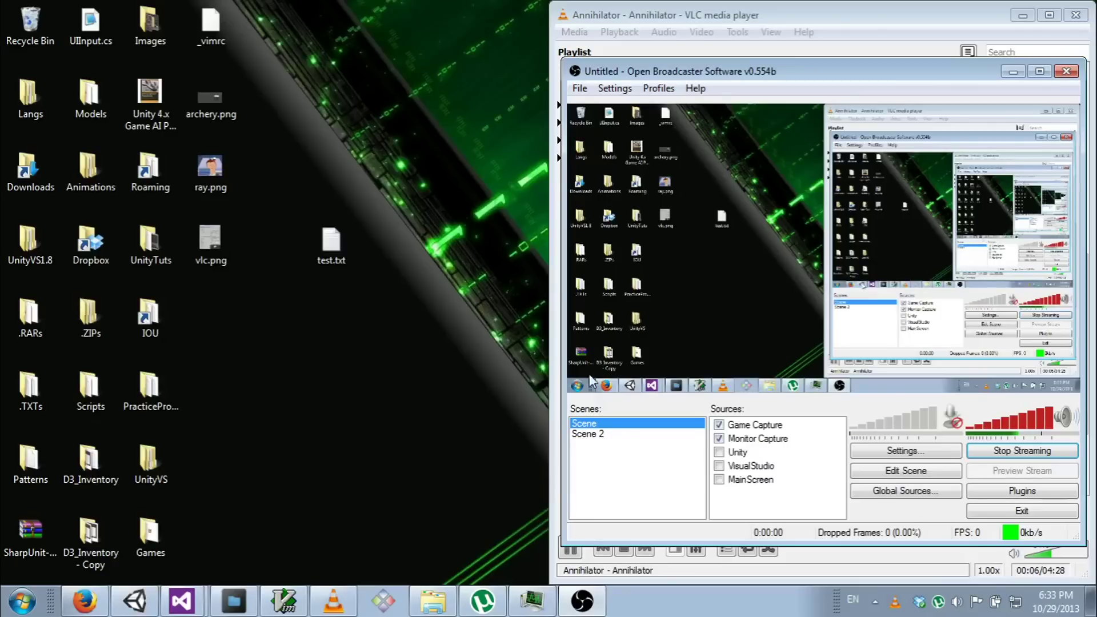
Step: Run the sand-arena game in Unity with the Game view maximized
{"action": "left_click", "coordinate": [431, 347]}
{"action": "left_click", "coordinate": [521, 47]}
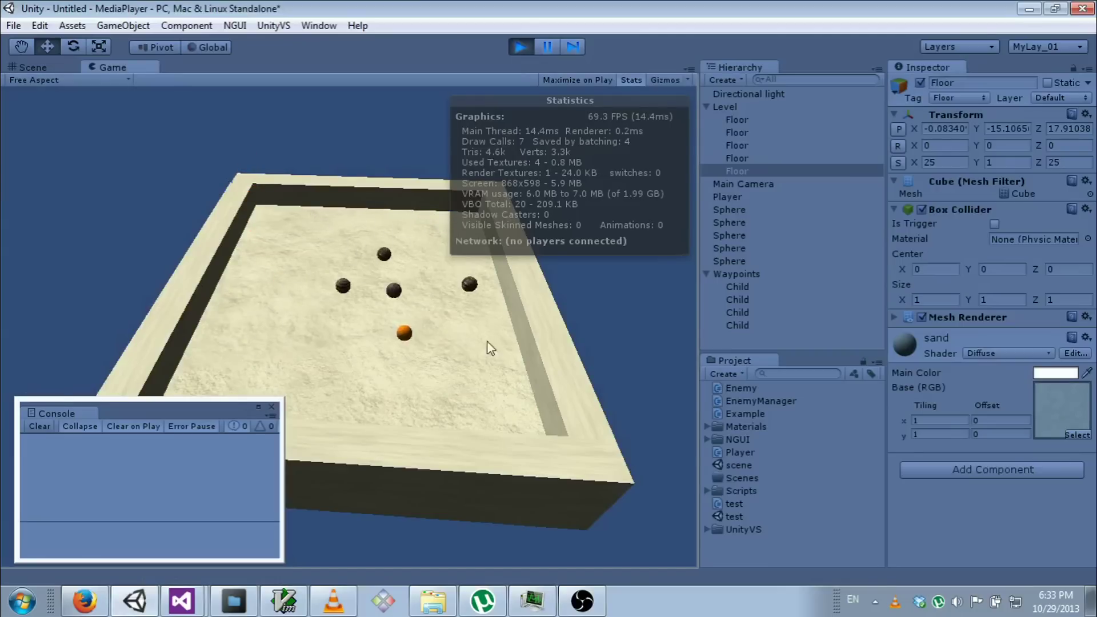
{"action": "right_click", "coordinate": [114, 67]}
{"action": "left_click", "coordinate": [155, 76]}
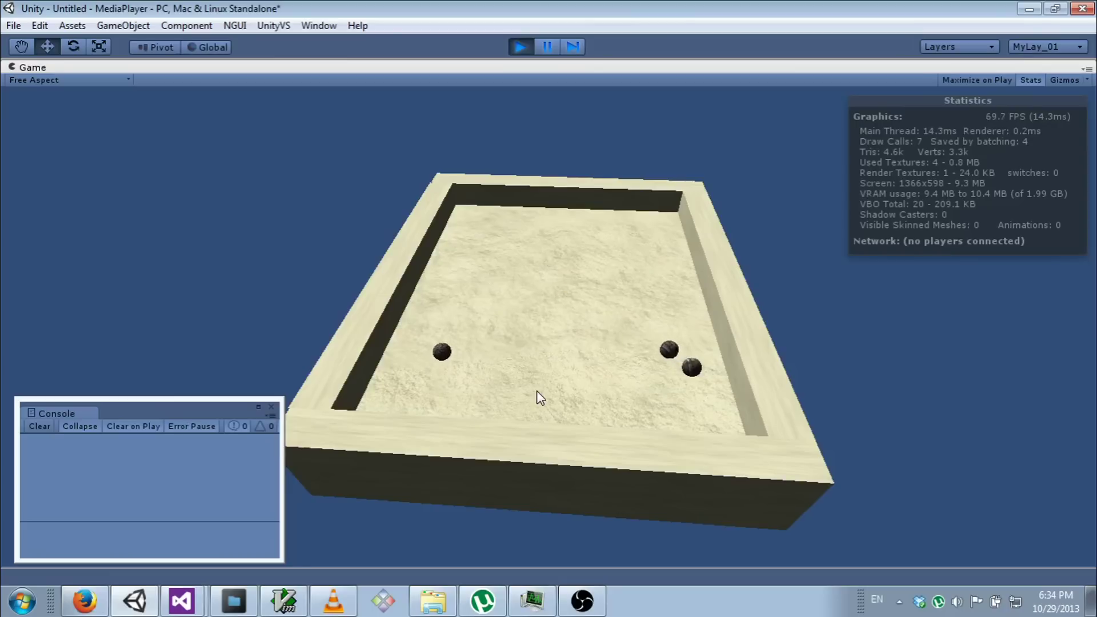
Step: Stop the play-test and look over the arena in the Scene view
{"action": "left_click", "coordinate": [518, 45]}
{"action": "left_click_drag", "start_coordinate": [465, 341], "coordinate": [459, 297], "text": "alt"}
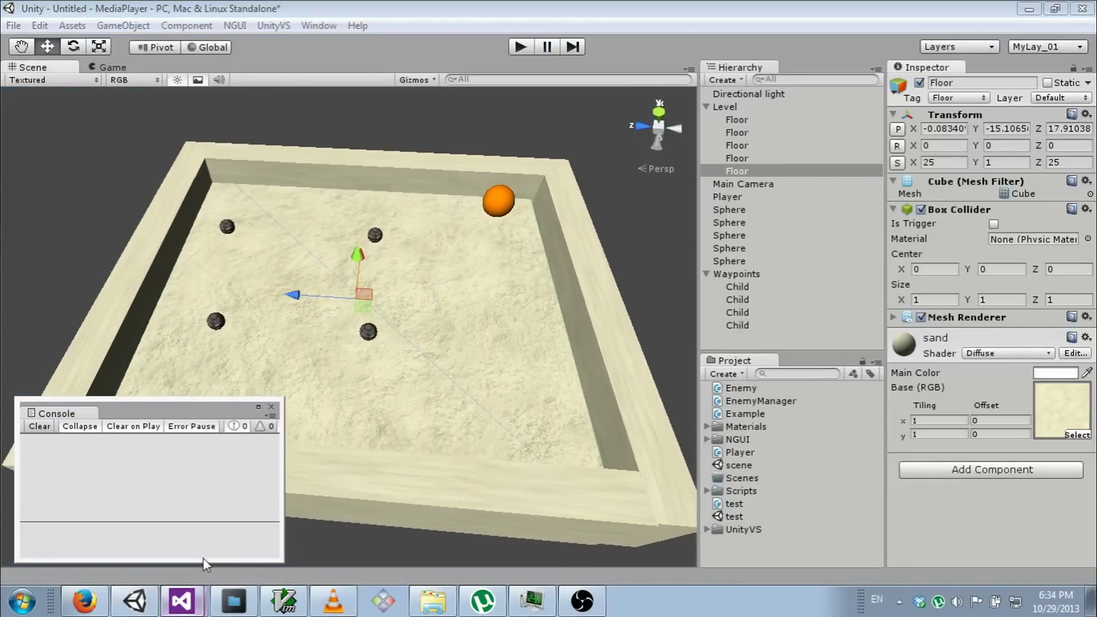
{"action": "left_click", "coordinate": [182, 600]}
Step: Delete the float lastTime line and the private origSpeed field from Player.cs
{"action": "left_click", "coordinate": [406, 448]}
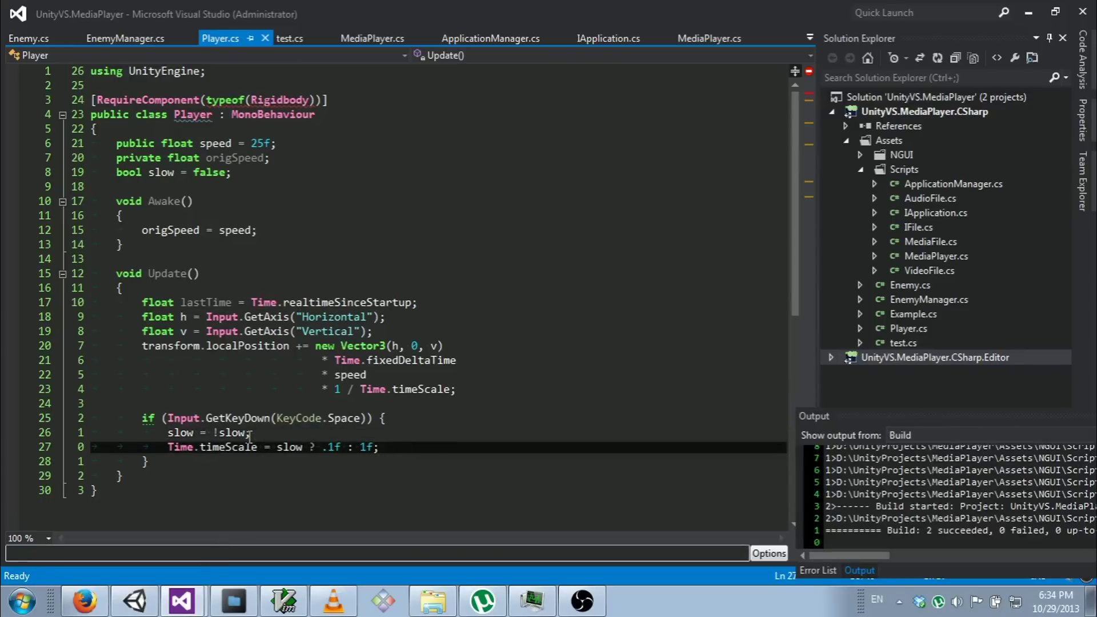
{"action": "left_click", "coordinate": [292, 303]}
{"action": "key", "text": "ctrl+x"}
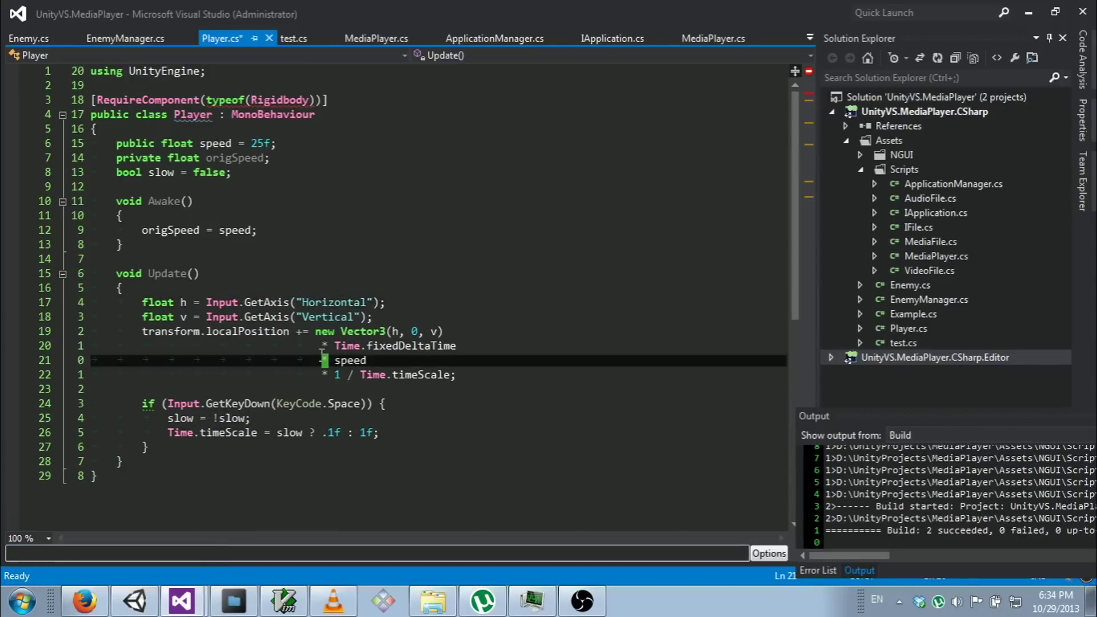
{"action": "key", "text": "ctrl+s"}
{"action": "left_click", "coordinate": [216, 390]}
{"action": "left_click", "coordinate": [294, 454]}
{"action": "left_click_drag", "start_coordinate": [292, 478], "coordinate": [89, 175]}
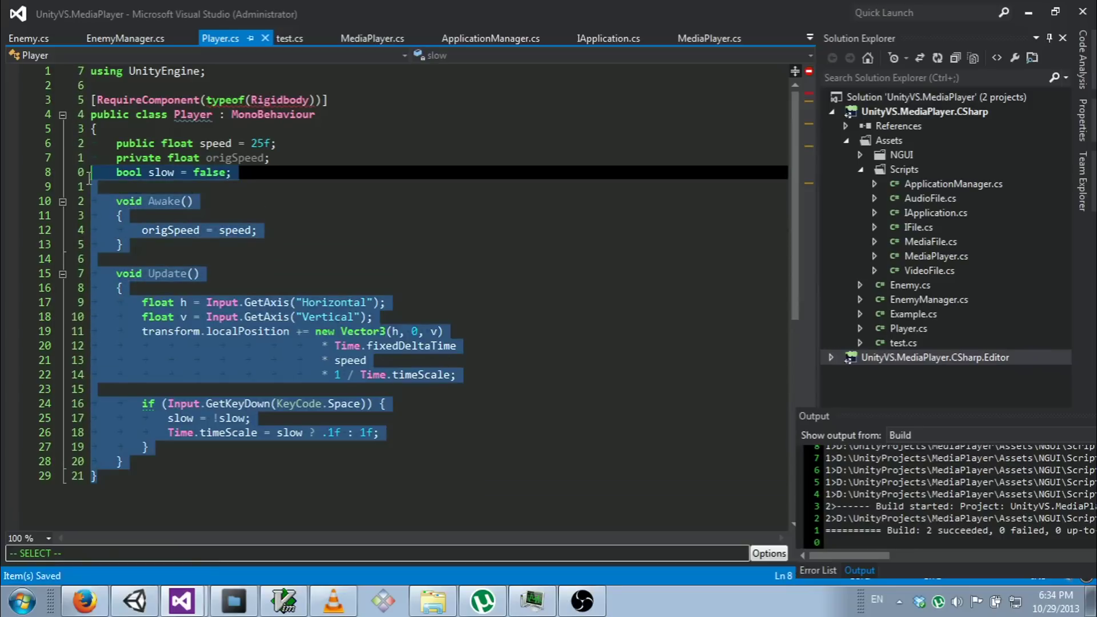
{"action": "left_click", "coordinate": [260, 161]}
{"action": "key", "text": "ctrl+x"}
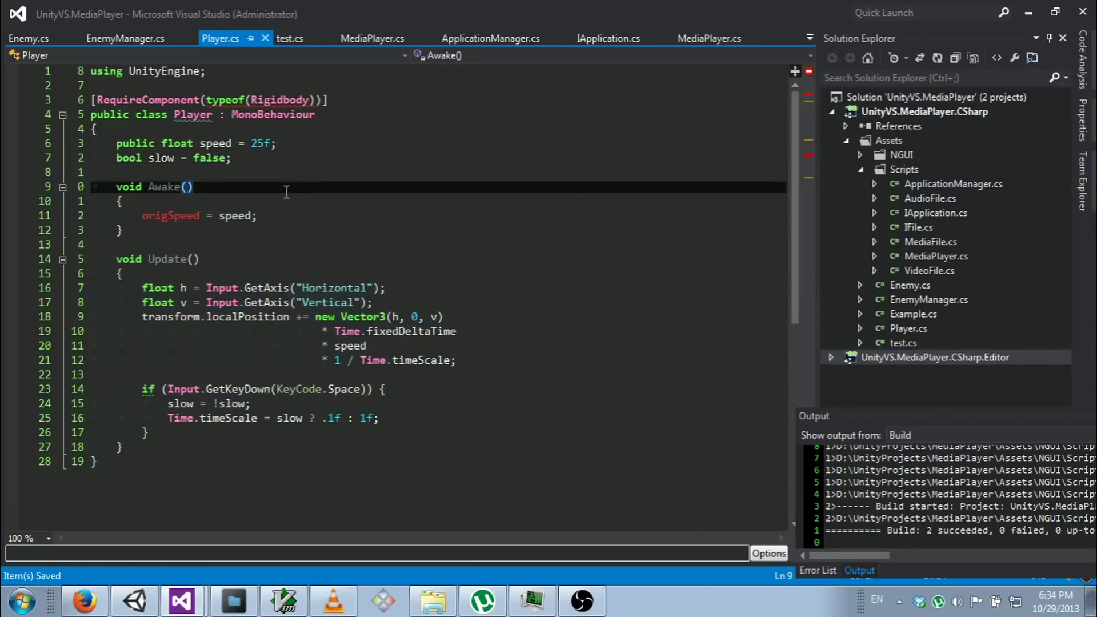
Step: Remove the Awake method and its leftover blank line, then save
{"action": "left_click", "coordinate": [245, 216]}
{"action": "key", "text": "d"}
{"action": "key", "text": "k"}
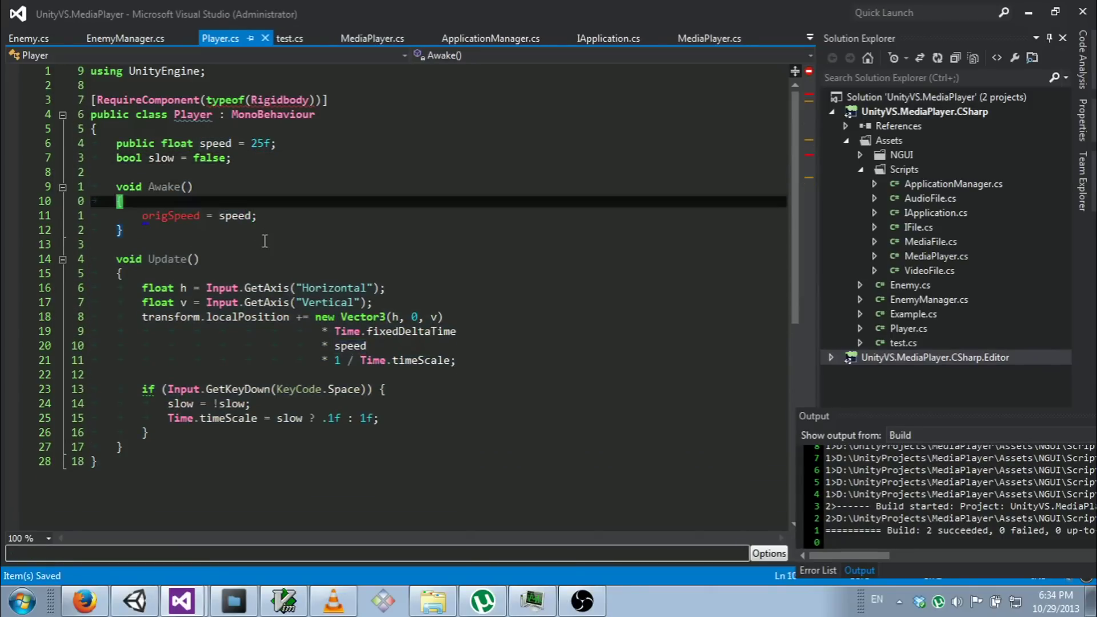
{"action": "key", "text": "d"}
{"action": "key", "text": "k"}
{"action": "key", "text": "d"}
{"action": "key", "text": "d"}
{"action": "key", "text": "ctrl+s"}
{"action": "key", "text": "j"}
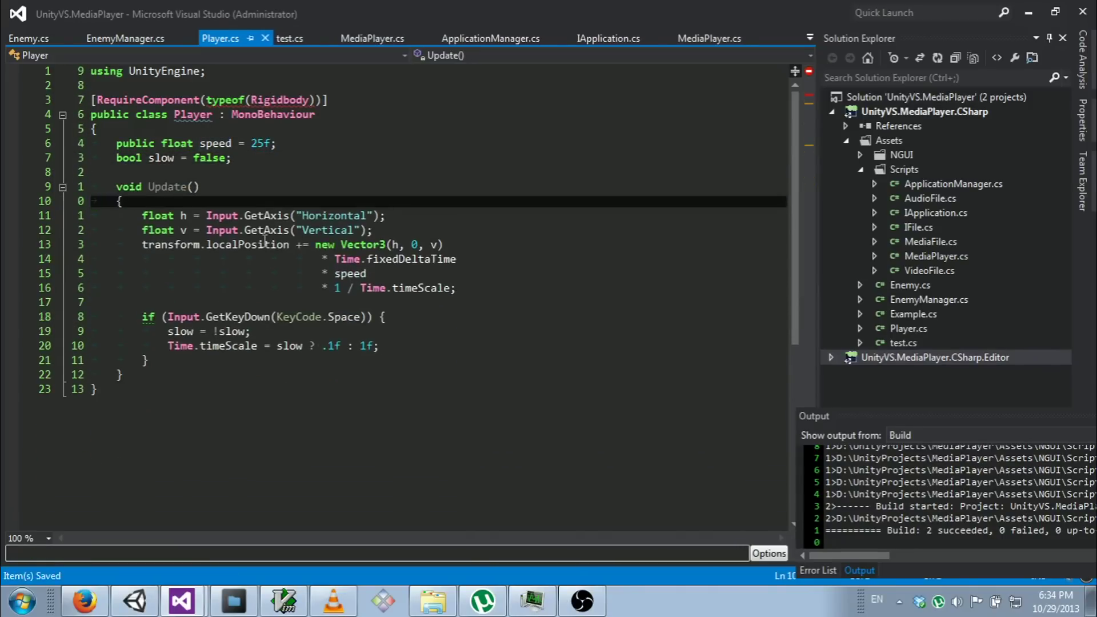
{"action": "key", "text": "shift+g"}
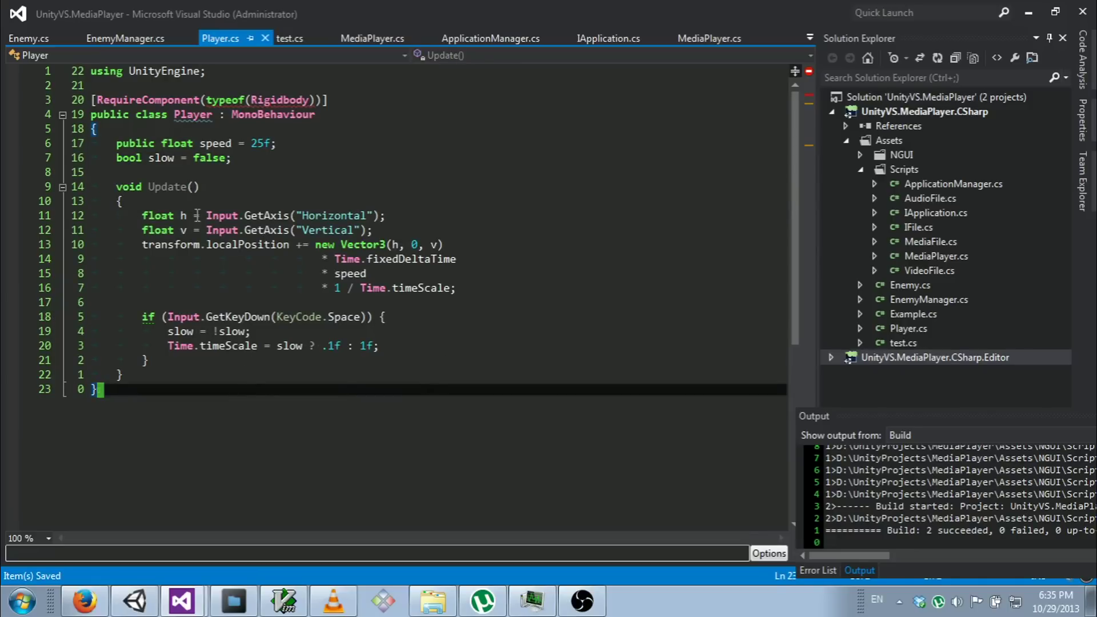
Step: Change '1 / Time.timeScale' to '1 * Time.timeScale' in the movement line and save
{"action": "left_click", "coordinate": [297, 232]}
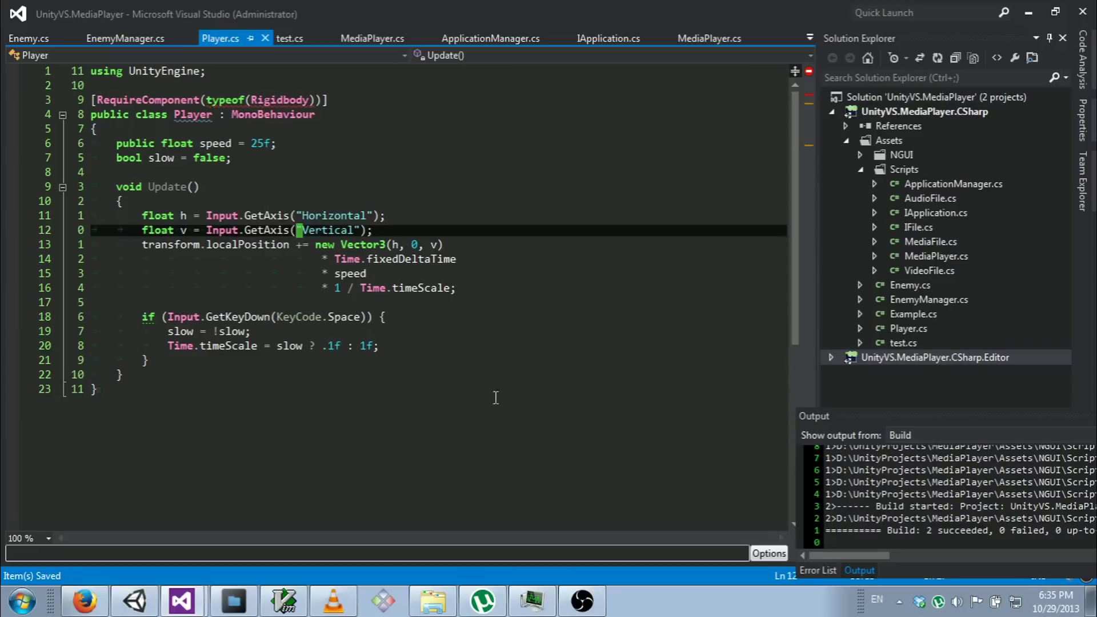
{"action": "key", "text": "o"}
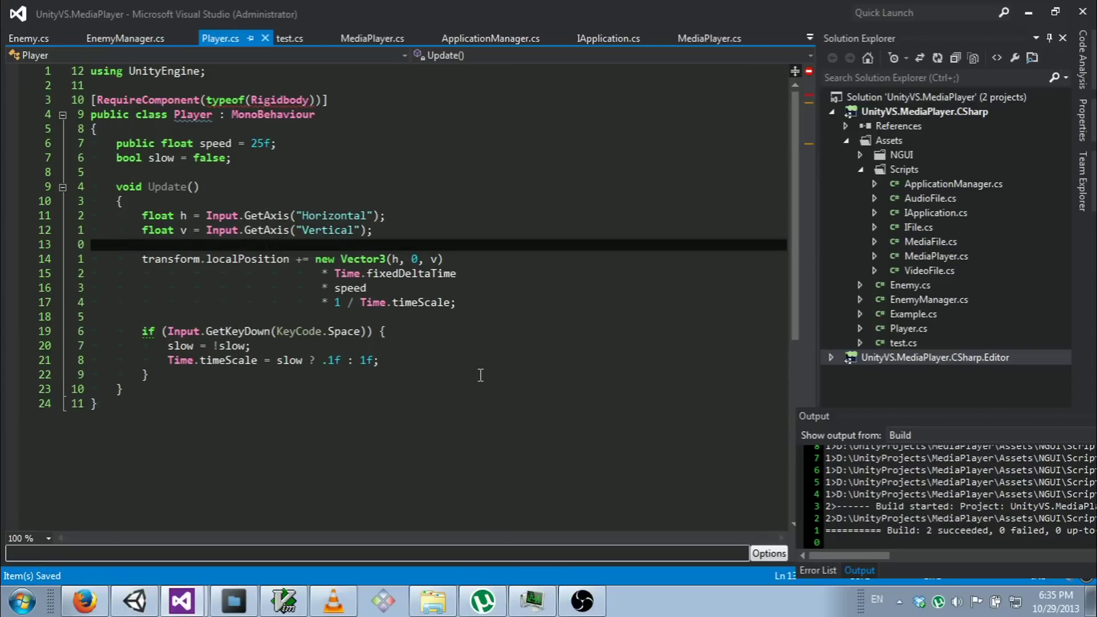
{"action": "left_click", "coordinate": [405, 274]}
{"action": "left_click", "coordinate": [420, 313]}
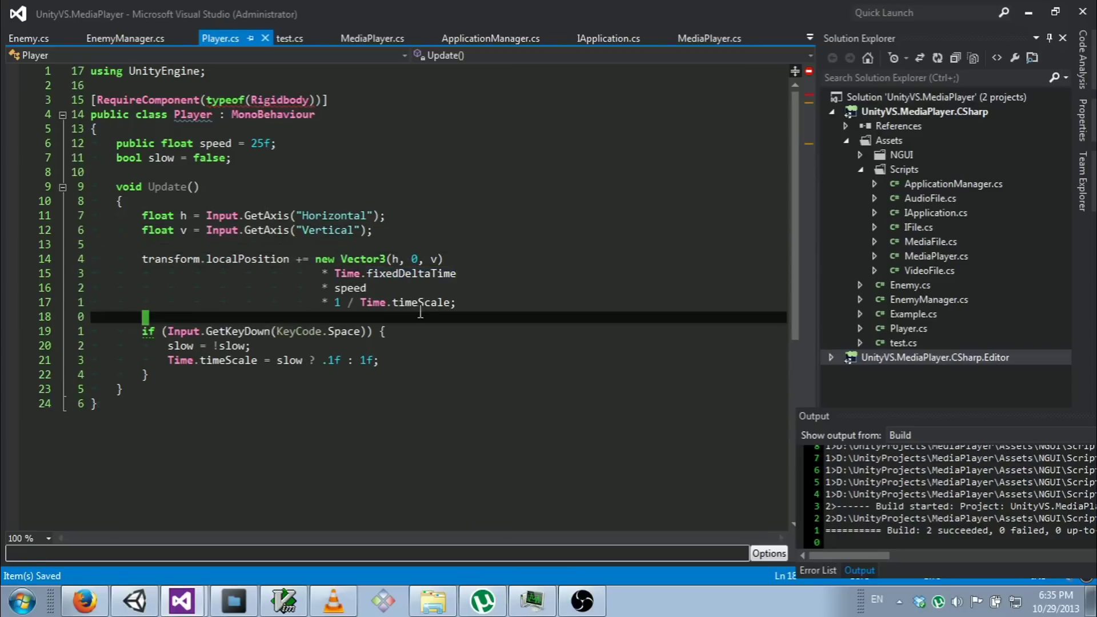
{"action": "left_click", "coordinate": [350, 290]}
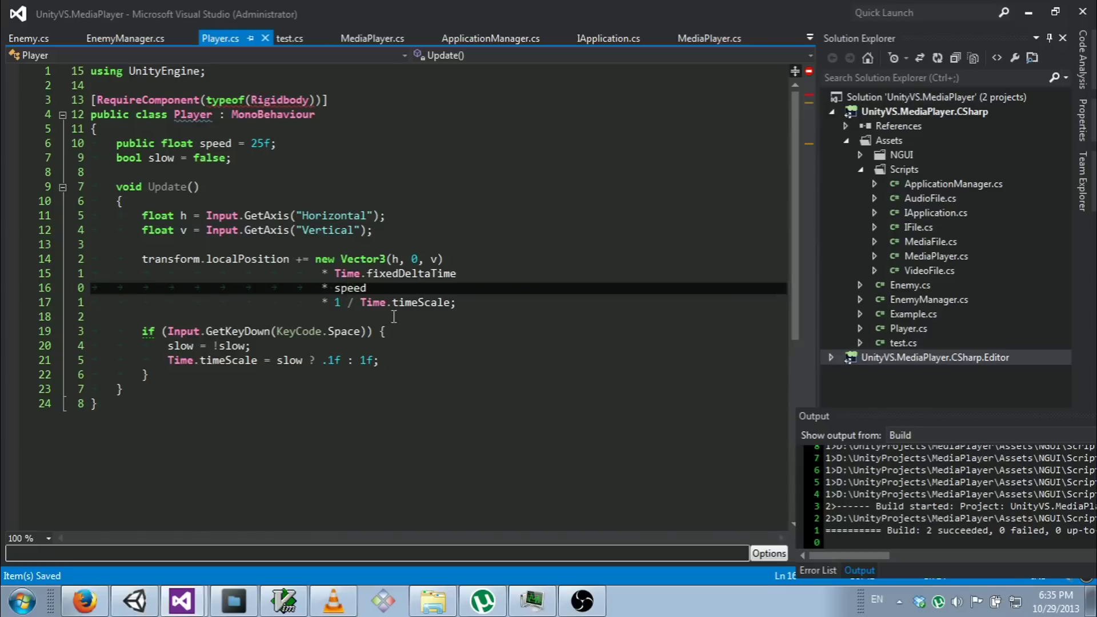
{"action": "key", "text": "j"}
{"action": "key", "text": "ctrl+k"}
{"action": "key", "text": "ctrl+c"}
{"action": "key", "text": "u"}
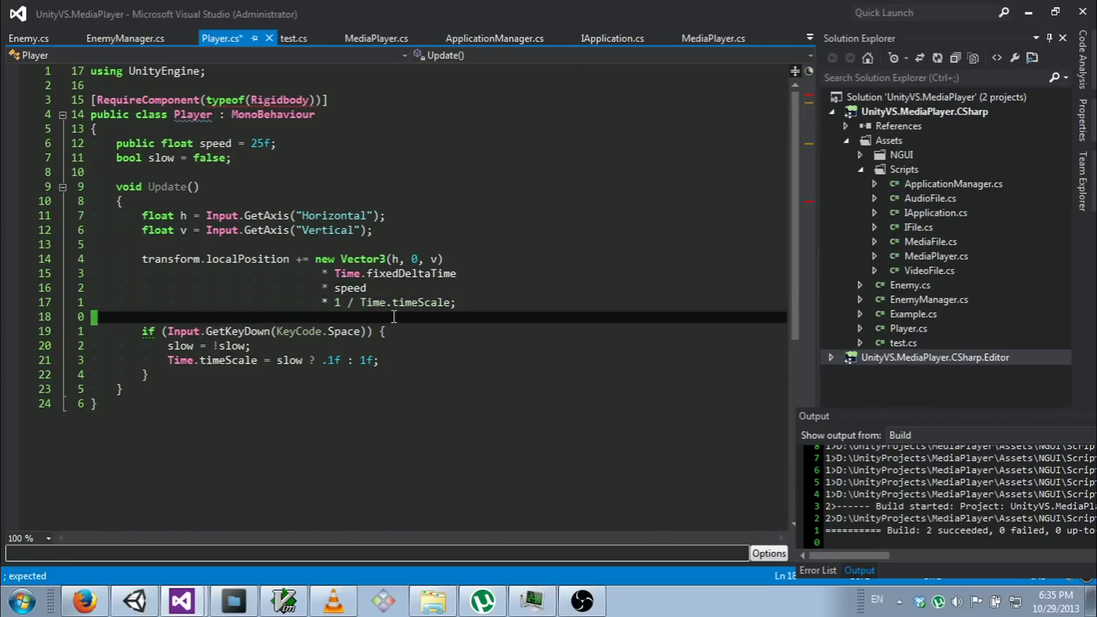
{"action": "key", "text": "f"}
{"action": "key", "text": "ctrl+s"}
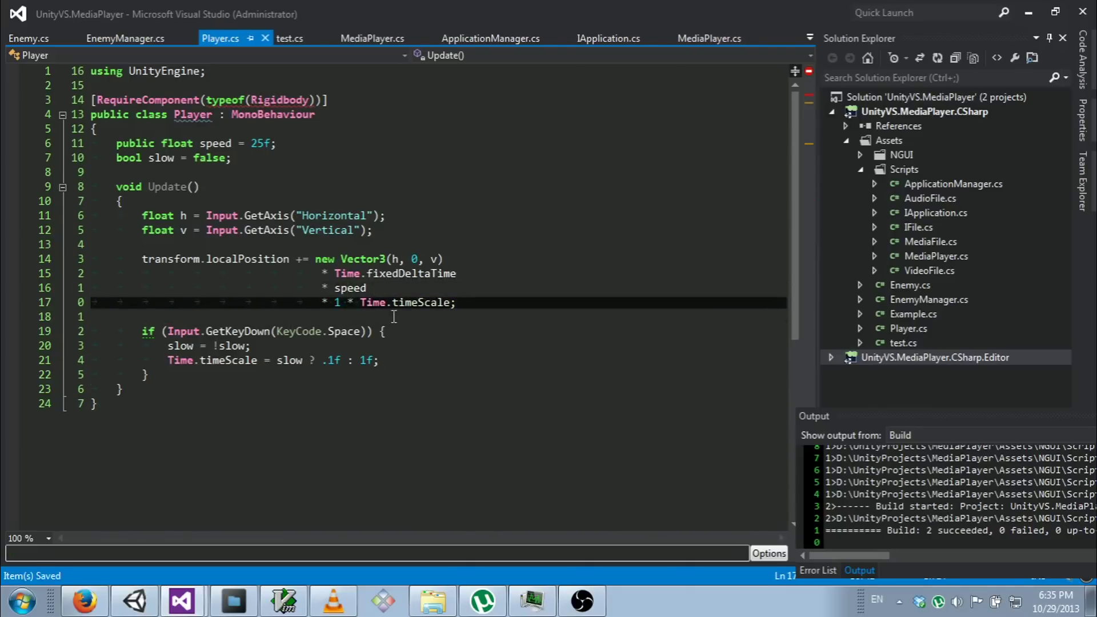
{"action": "key", "text": "alt+Tab"}
Step: Run the game with Ctrl+P and review the slow toggle and timeScale multiplier lines in Player.cs
{"action": "key", "text": "ctrl+p"}
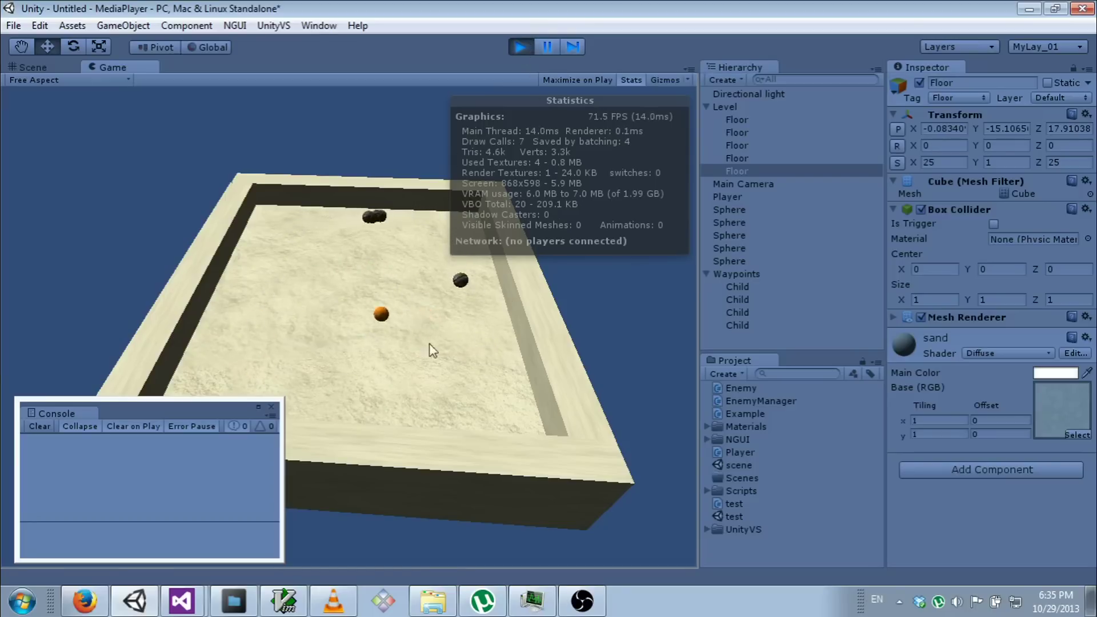
{"action": "key", "text": "alt+Tab"}
{"action": "left_click", "coordinate": [402, 342]}
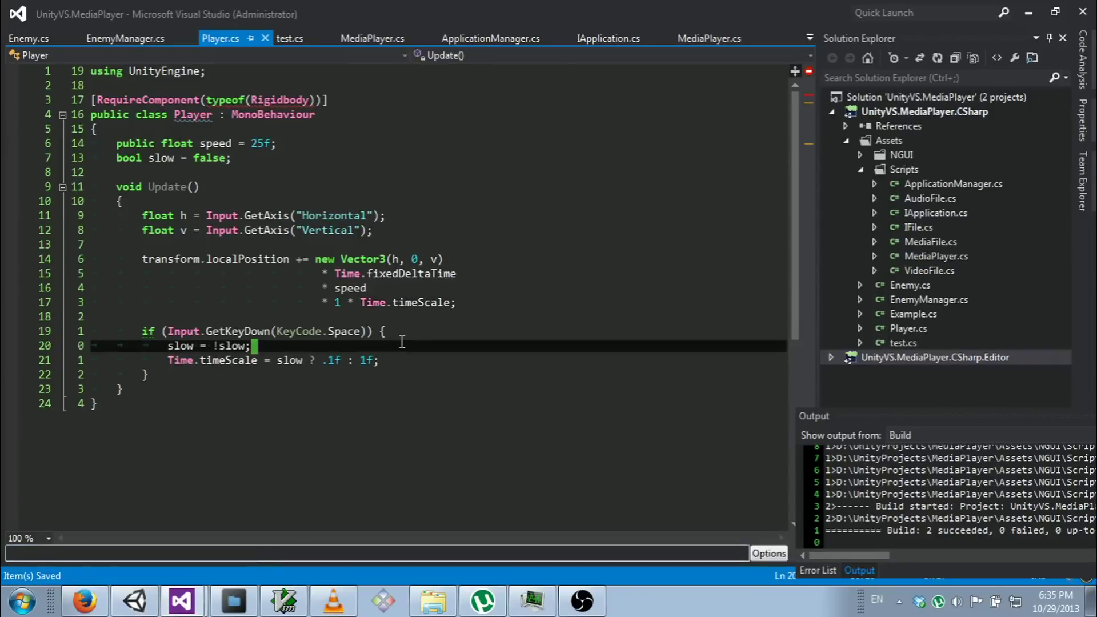
{"action": "left_click", "coordinate": [368, 302]}
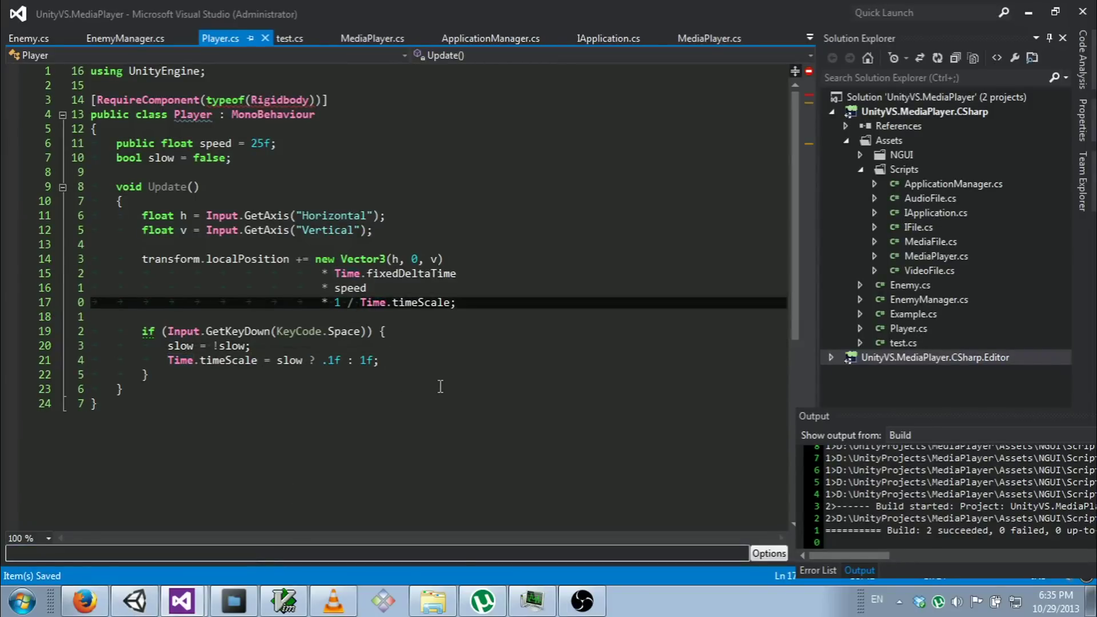
{"action": "key", "text": "alt+Tab"}
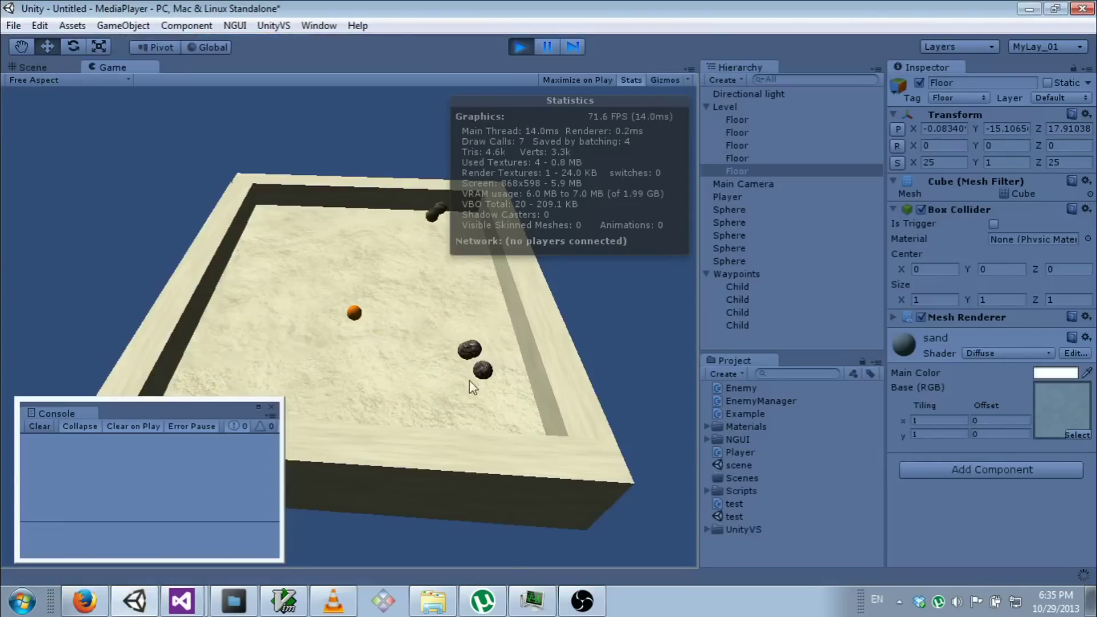
Step: Steer the orange sphere left, right and forward with the arrow keys, then restart the game
{"action": "key", "text": "Left"}
{"action": "key", "text": "Right"}
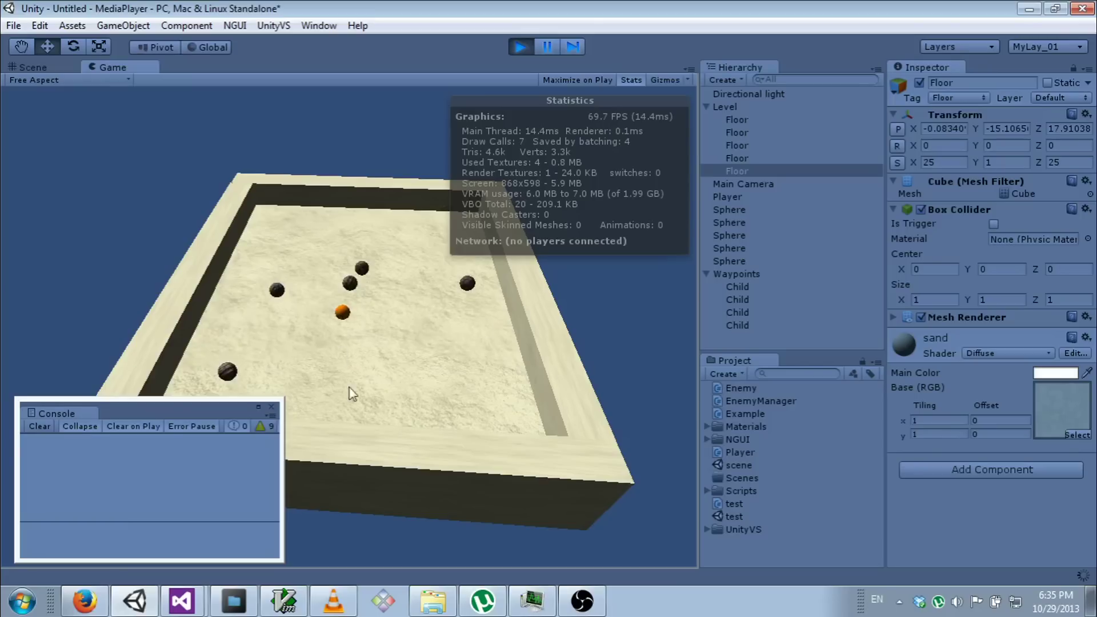
{"action": "key", "text": "Up"}
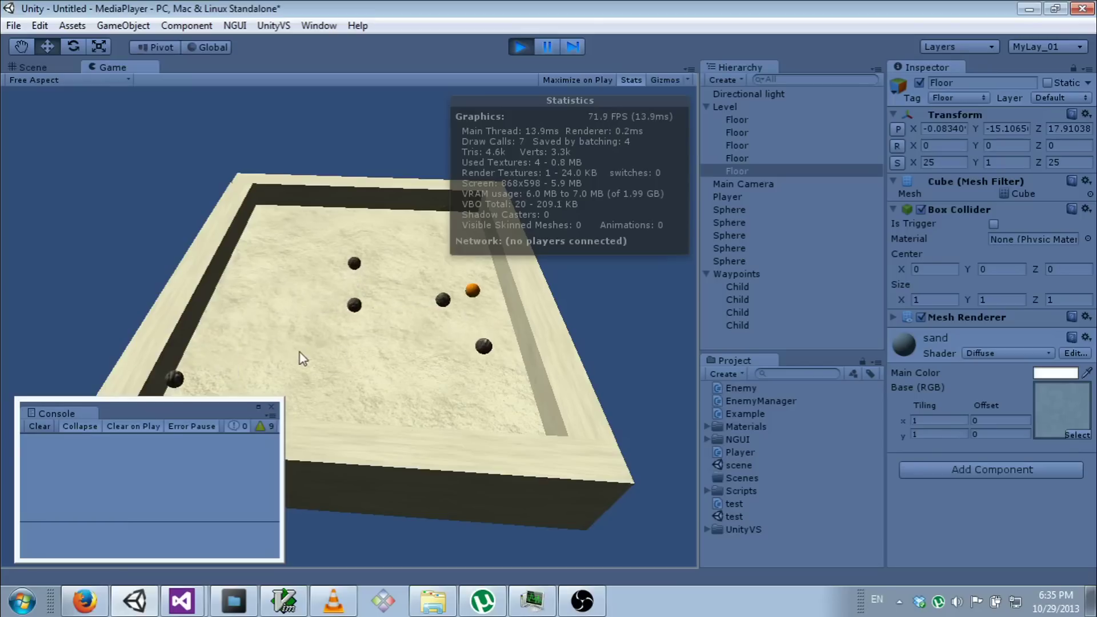
{"action": "key", "text": "Right"}
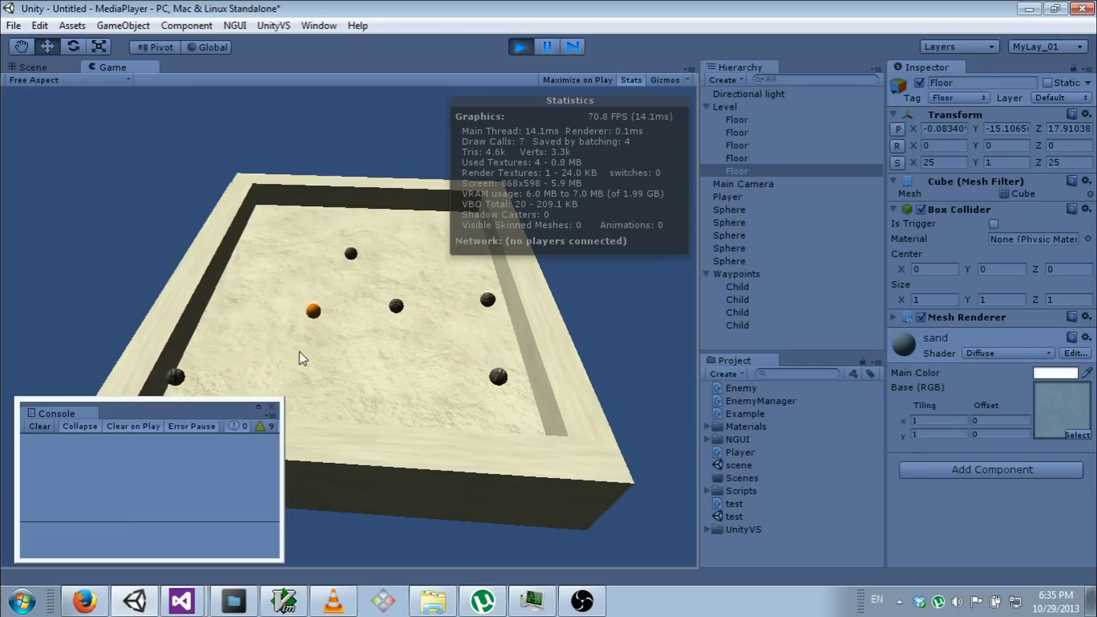
{"action": "left_click", "coordinate": [525, 50]}
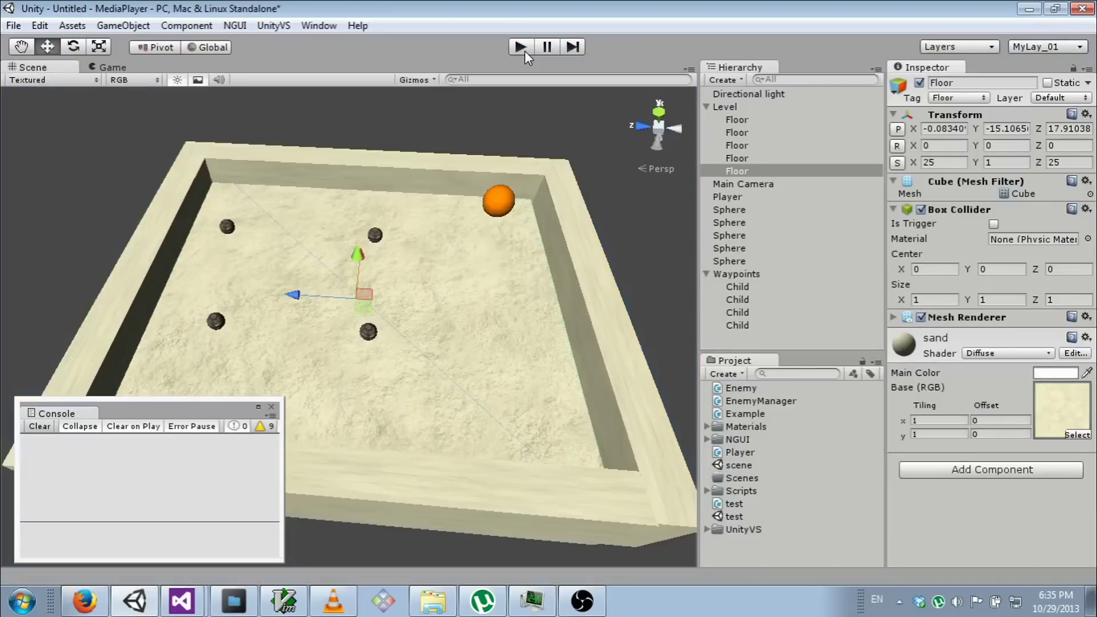
{"action": "left_click", "coordinate": [520, 48]}
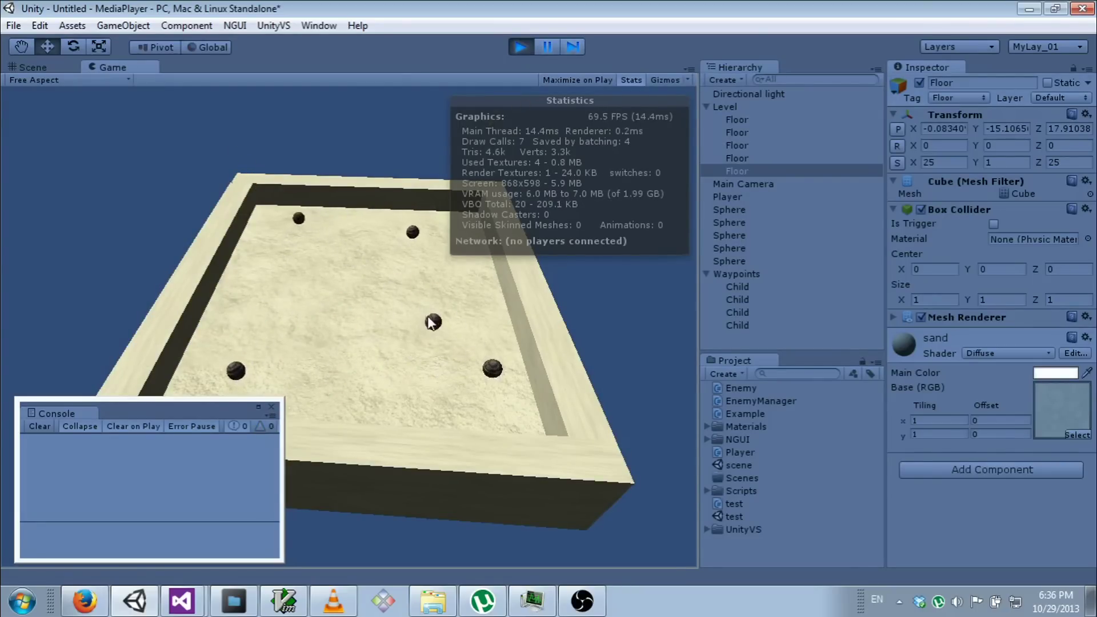
Step: Comment out the 1 / Time.timeScale factor on line 17 of Player.cs and save
{"action": "left_click", "coordinate": [532, 48]}
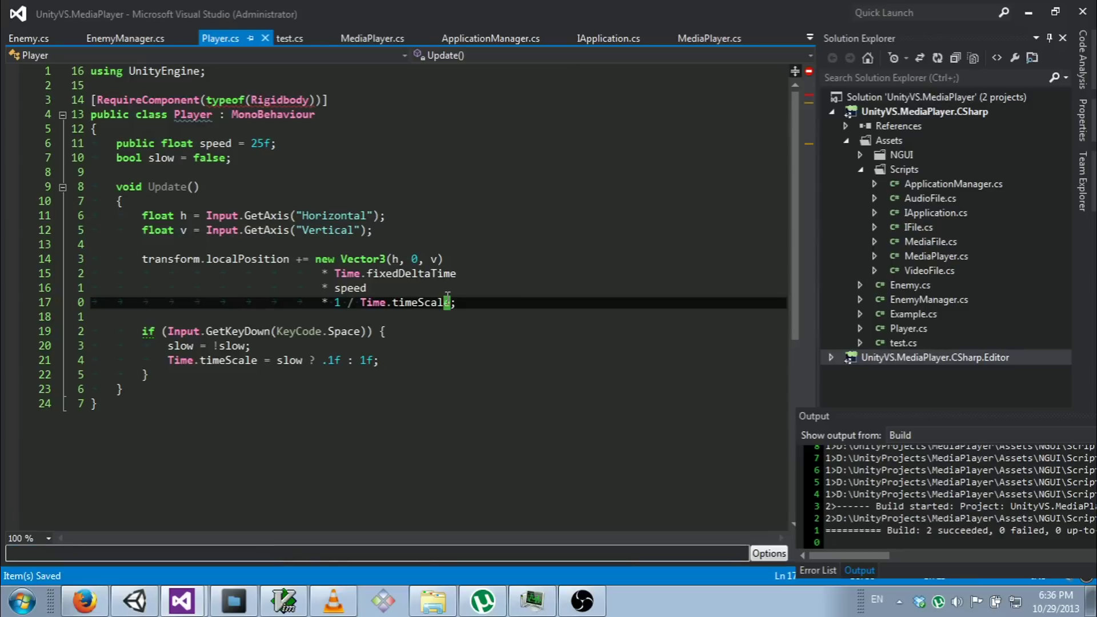
{"action": "key", "text": "ctrl+k"}
{"action": "key", "text": "ctrl+c"}
{"action": "key", "text": "Up"}
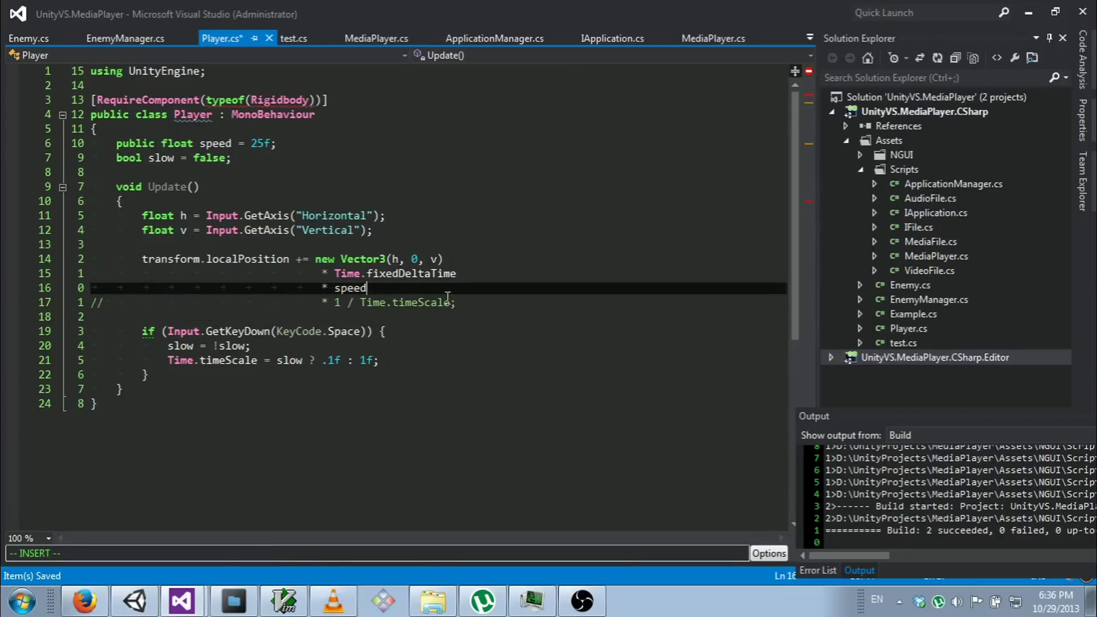
{"action": "key", "text": "ctrl+s"}
{"action": "key", "text": "alt+Tab"}
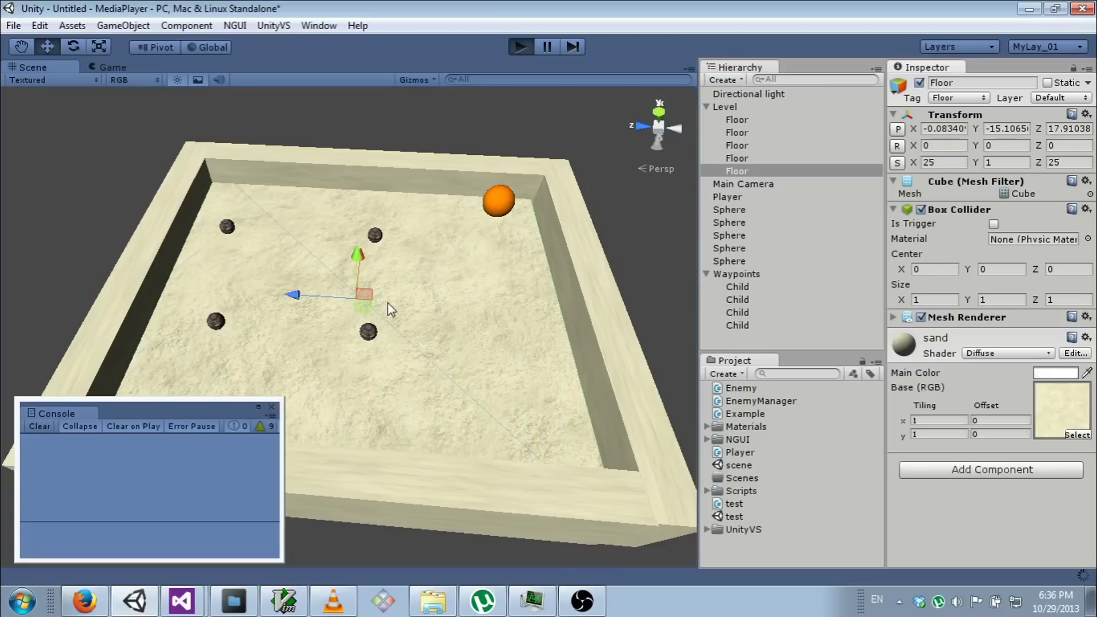
Step: Play-test the game with the timeScale divisor commented out, then stop it
{"action": "key", "text": "ctrl+p"}
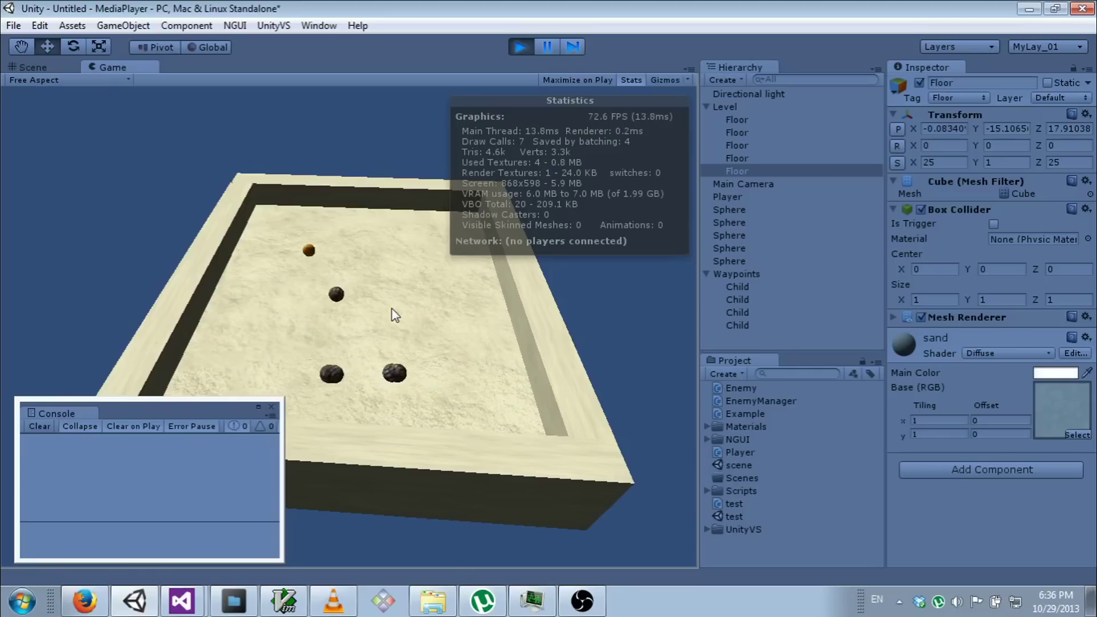
{"action": "left_click", "coordinate": [519, 48]}
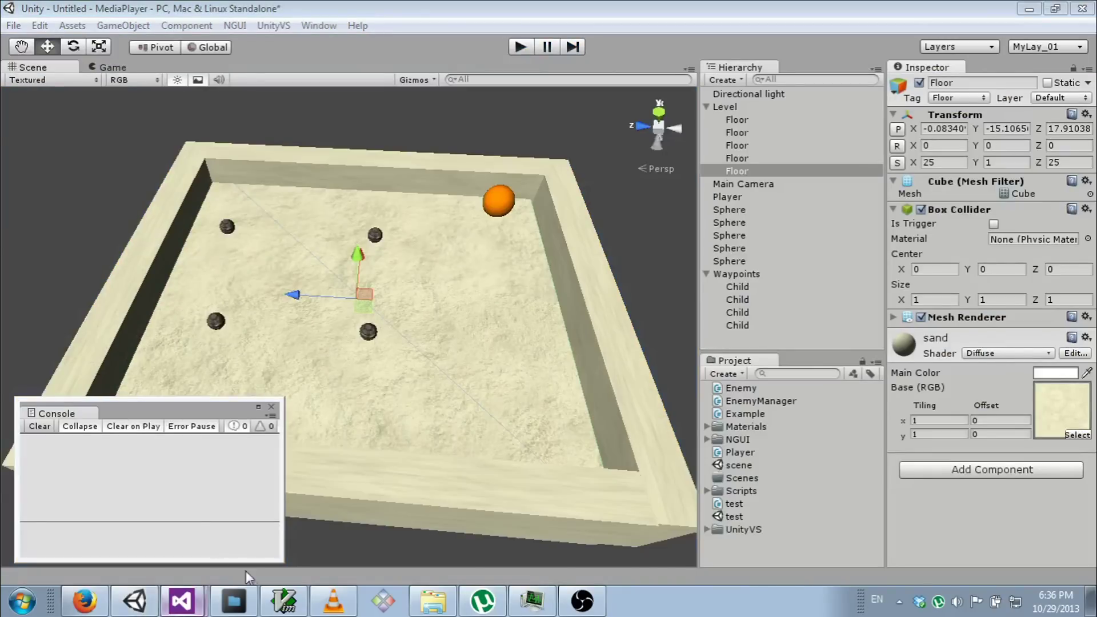
{"action": "left_click", "coordinate": [181, 601]}
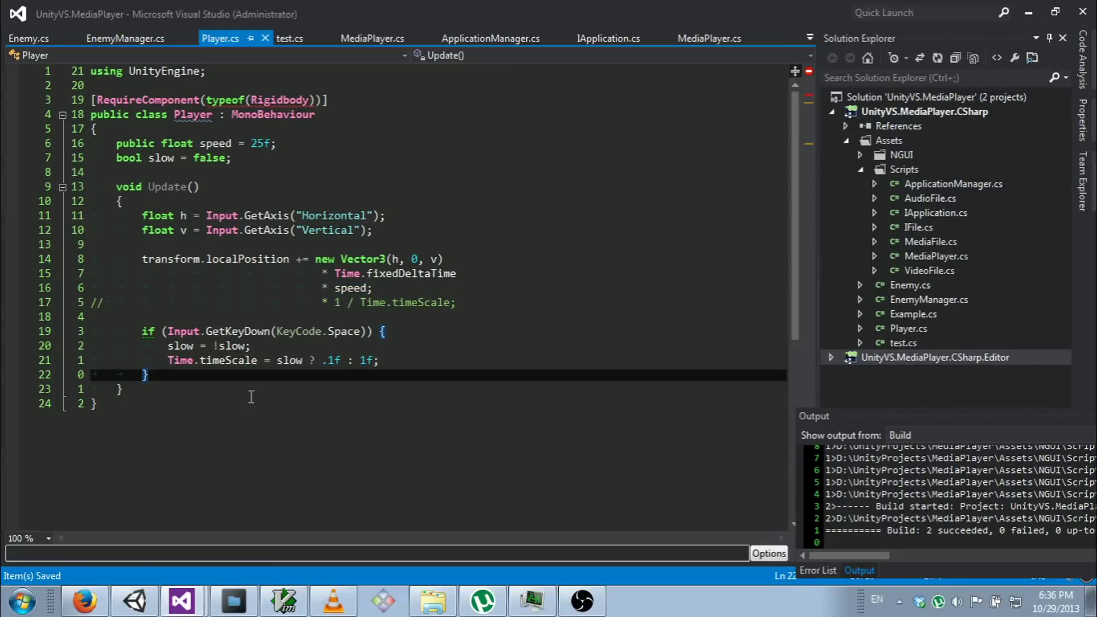
Step: Add 'speed = slow ? speed * 1 / Time.timeScale : 25f;' below the timeScale line and save
{"action": "left_click", "coordinate": [390, 362]}
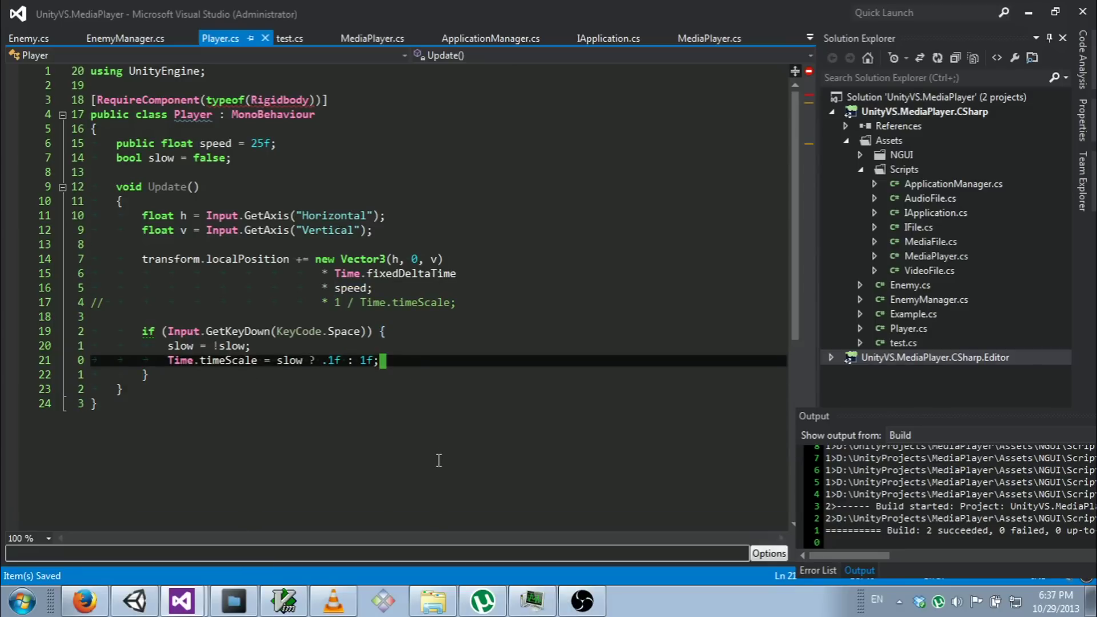
{"action": "key", "text": "o"}
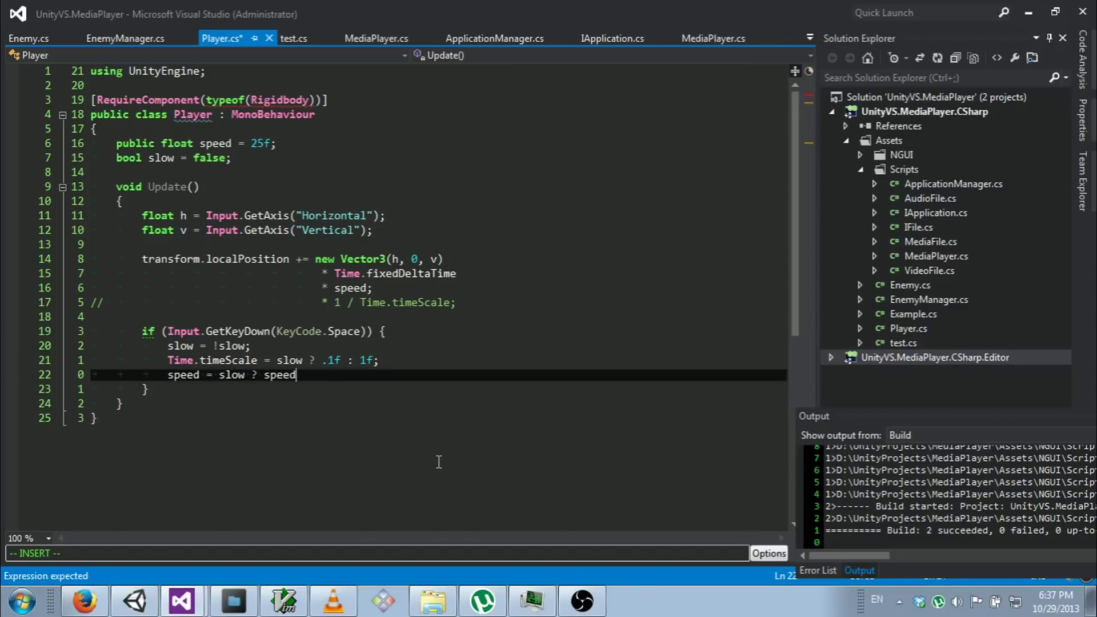
{"action": "type", "text": "1 / t"}
{"action": "key", "text": "BackSpace"}
{"action": "type", "text": "timesc"}
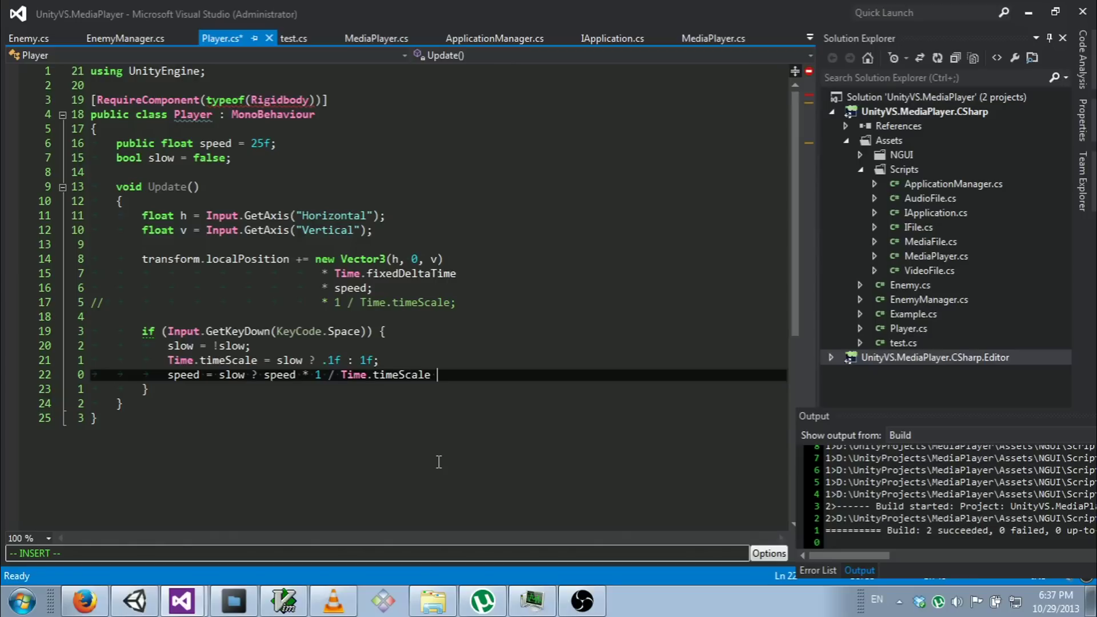
{"action": "key", "text": "Left"}
{"action": "key", "text": "ctrl+s"}
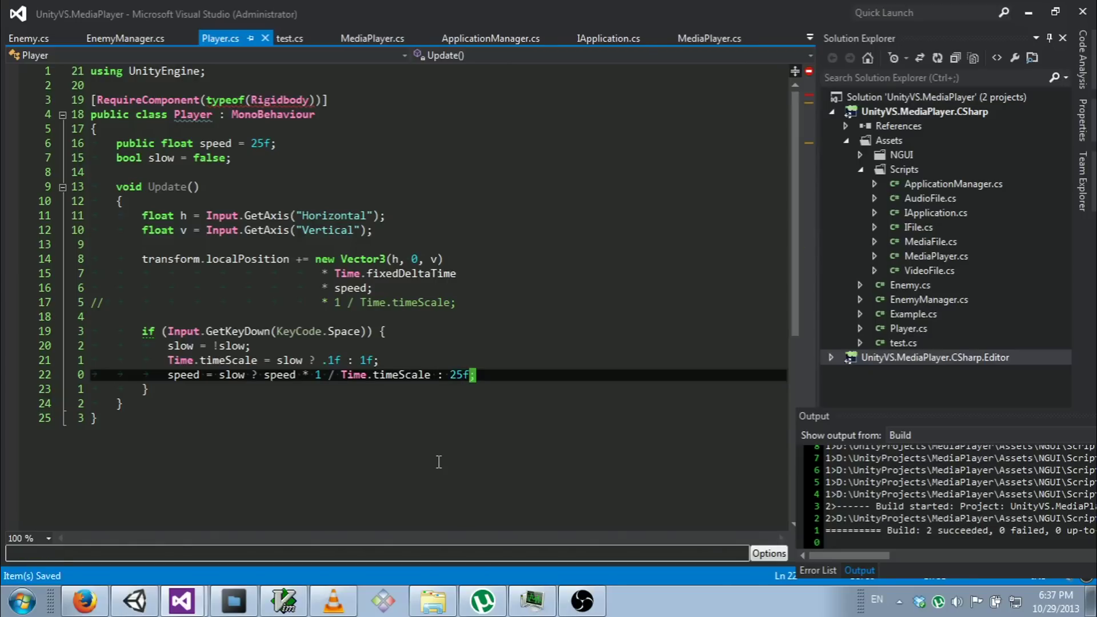
{"action": "key", "text": "alt+Tab"}
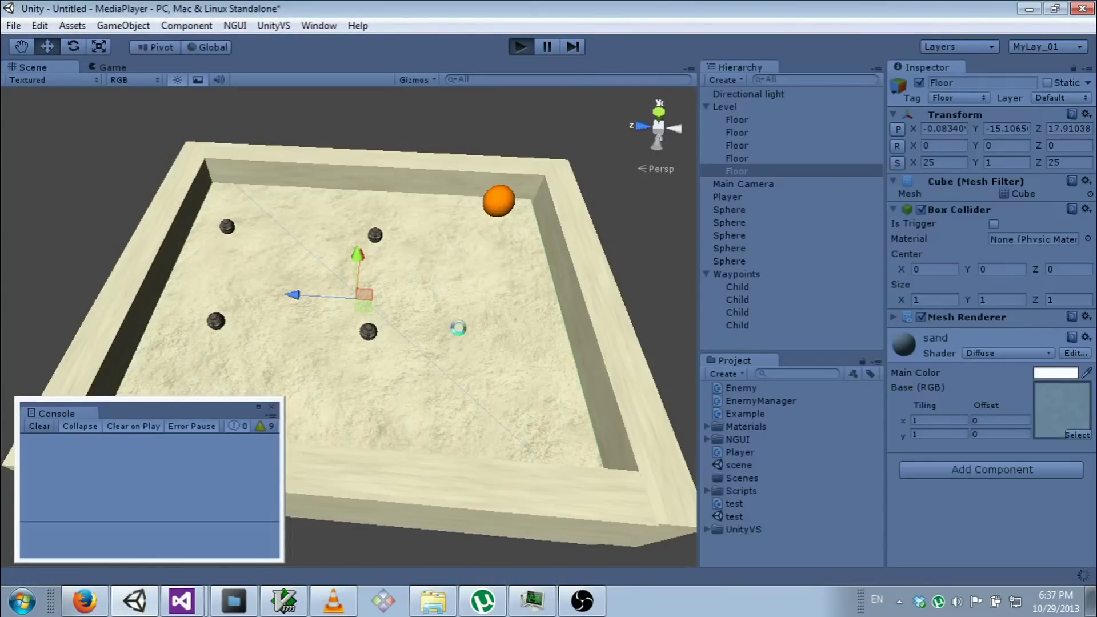
Step: Enter play mode with Ctrl+P to test the slow-motion speed compensation
{"action": "key", "text": "ctrl+p"}
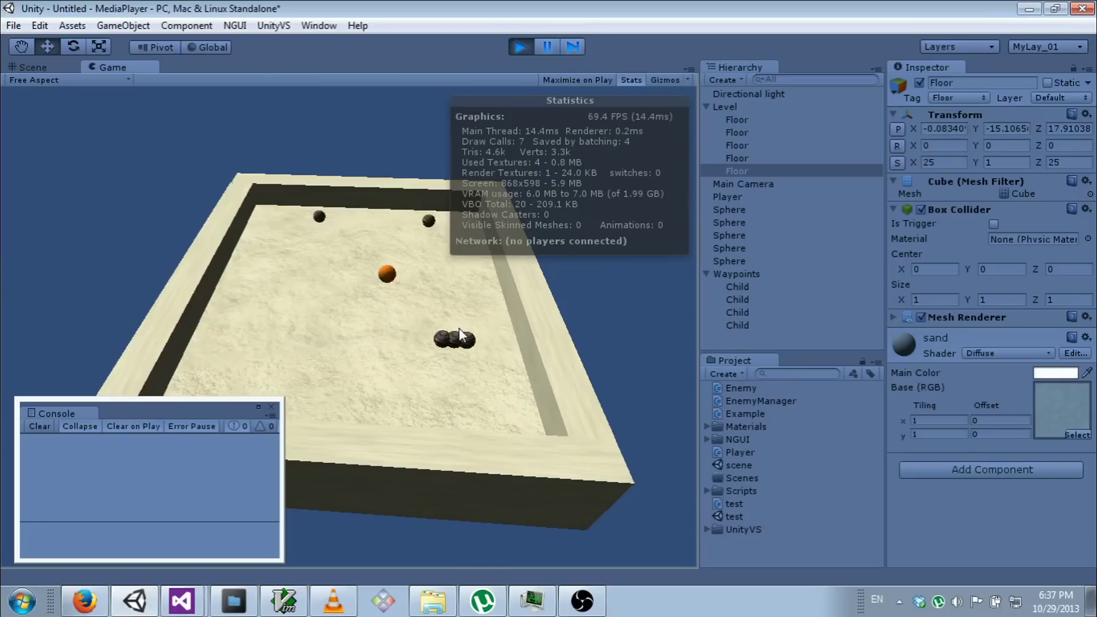